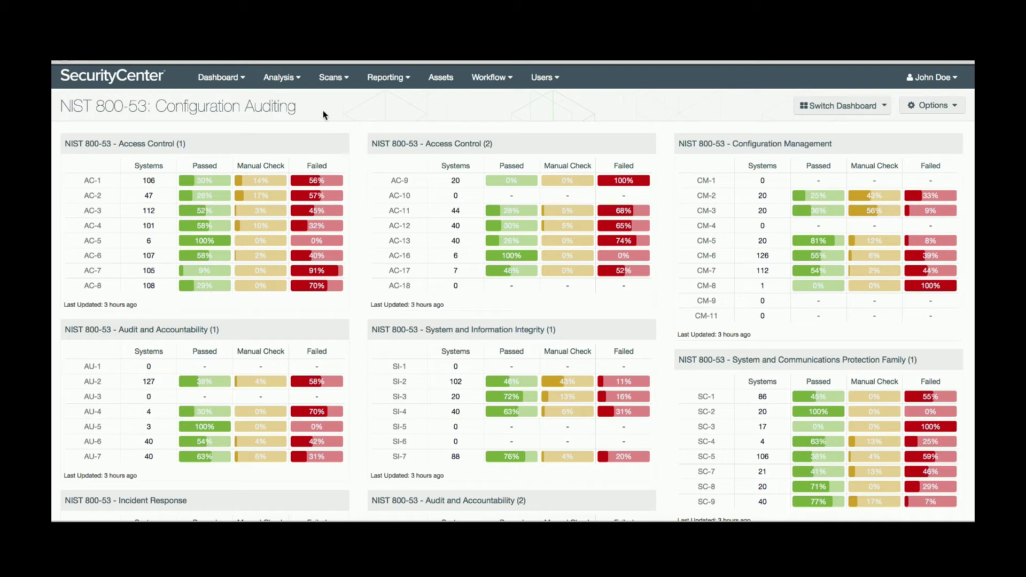
- Start adding a new audit file from Scans > Audit Files
{"action": "left_click", "coordinate": [333, 82]}
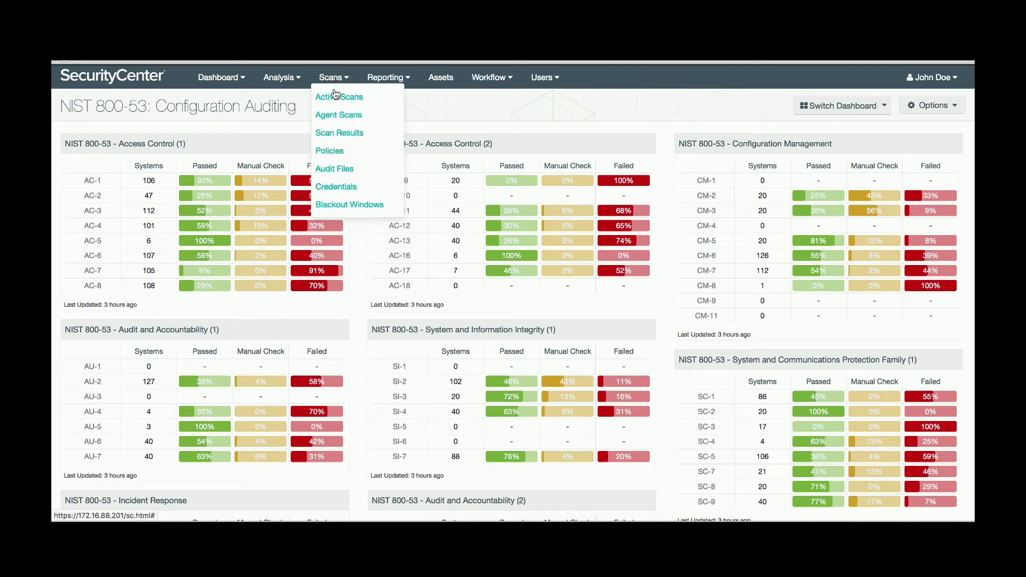
{"action": "left_click", "coordinate": [340, 170]}
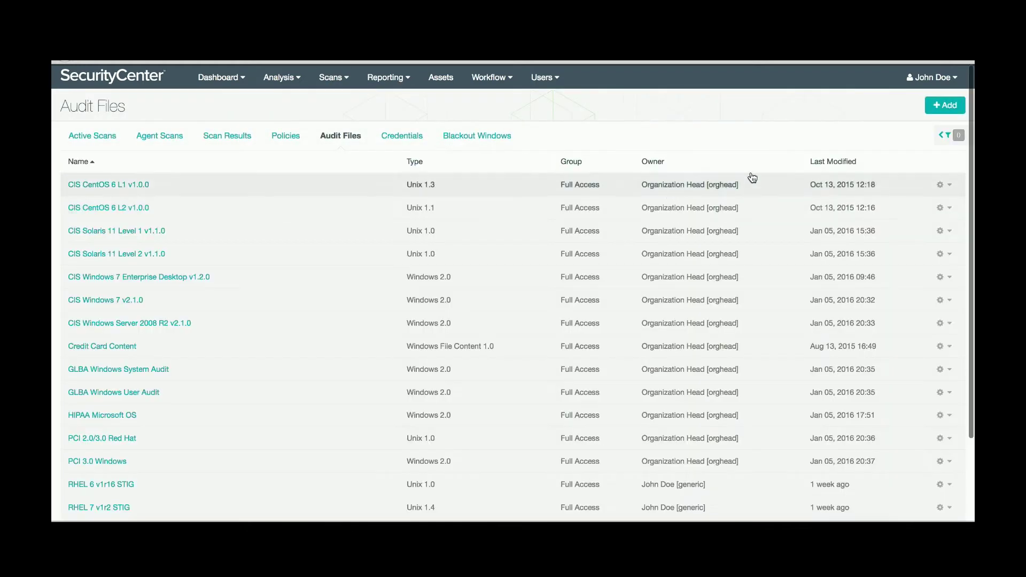
{"action": "left_click", "coordinate": [944, 110]}
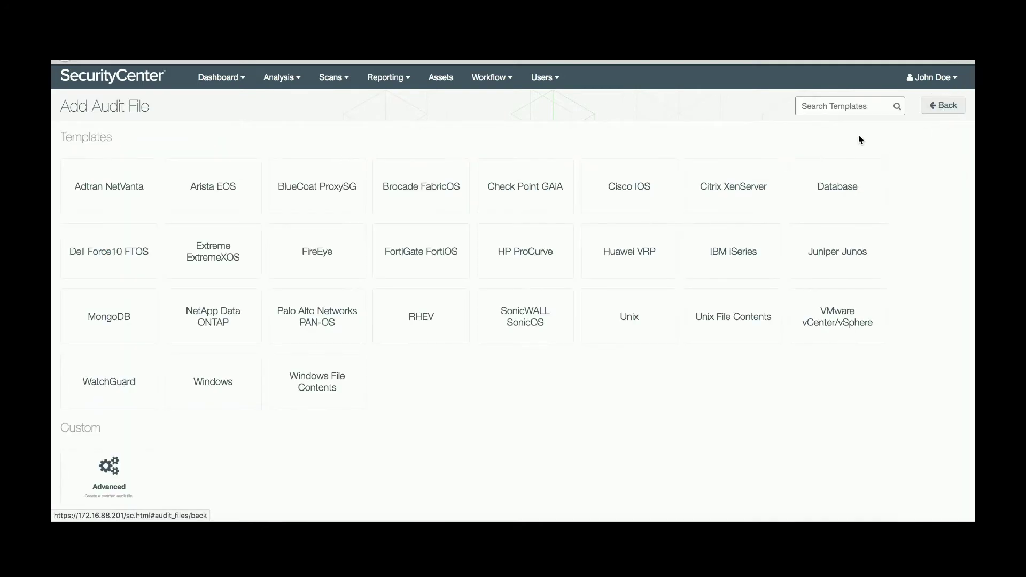
- Search the audit file templates for DISA and browse the STIG results
{"action": "left_click", "coordinate": [859, 107]}
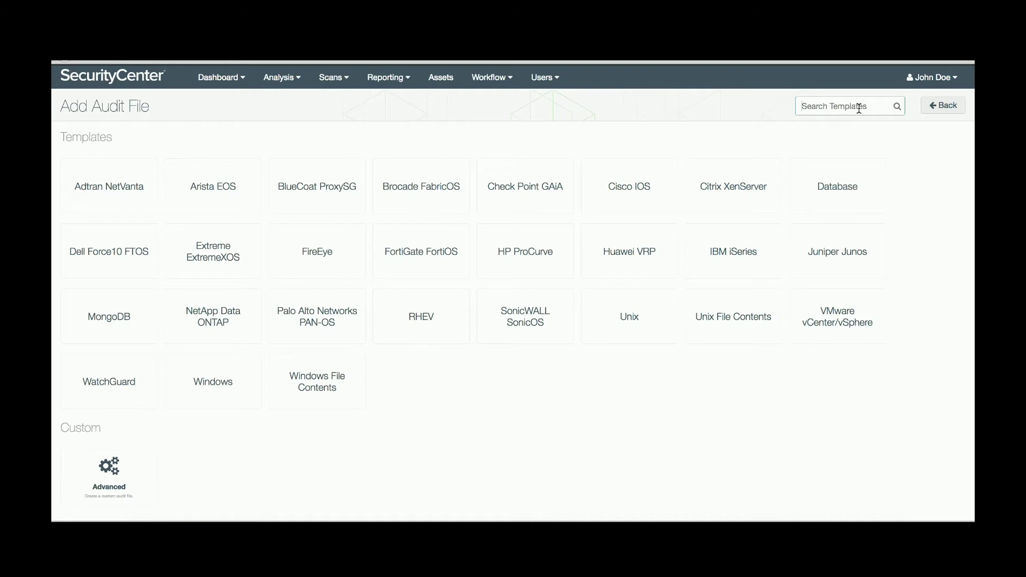
{"action": "type", "text": "DISA"}
{"action": "key", "text": "Return"}
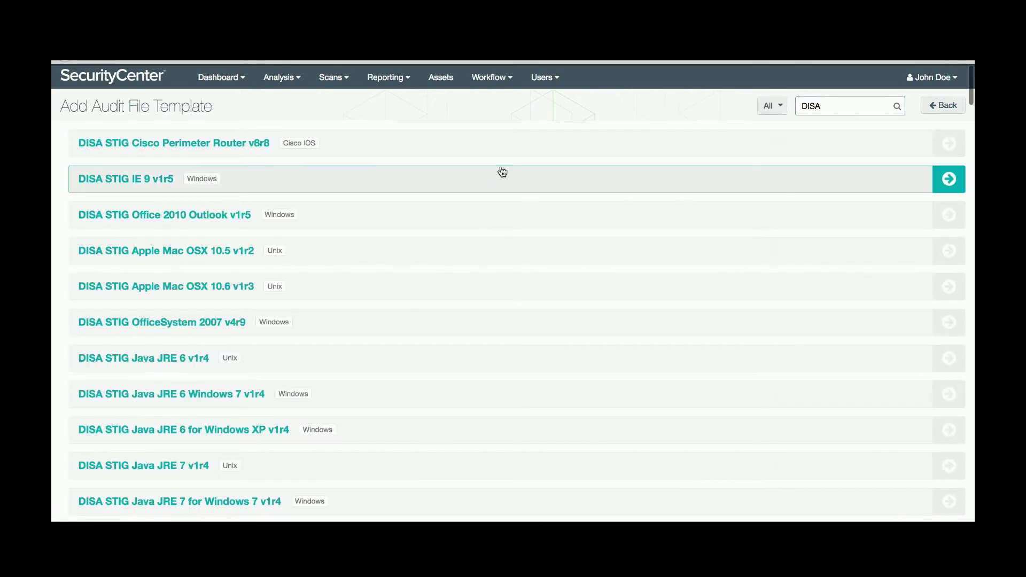
{"action": "scroll", "coordinate": [502, 171], "scroll_direction": "down", "scroll_amount": 5}
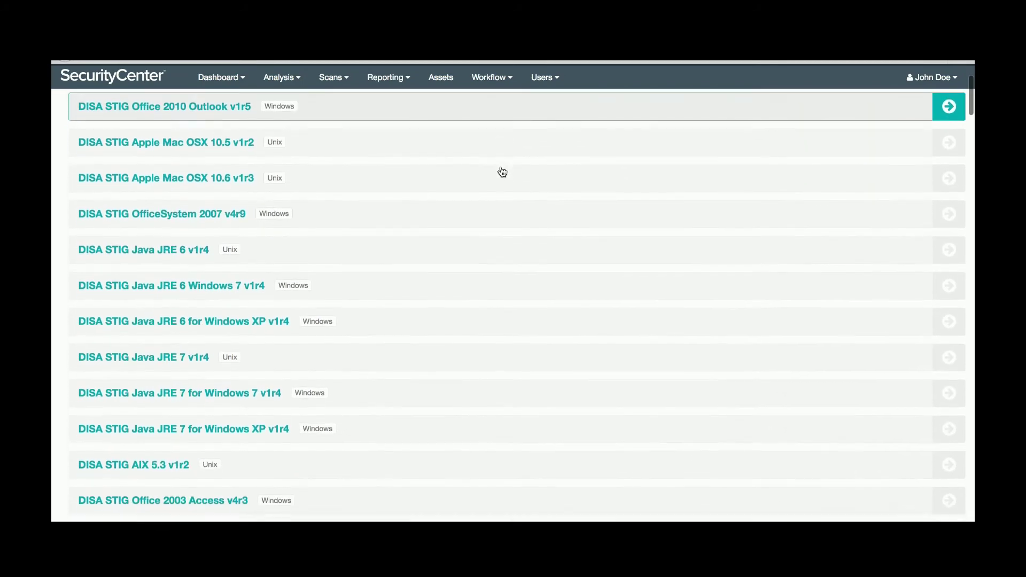
{"action": "scroll", "coordinate": [502, 171], "scroll_direction": "down", "scroll_amount": 15}
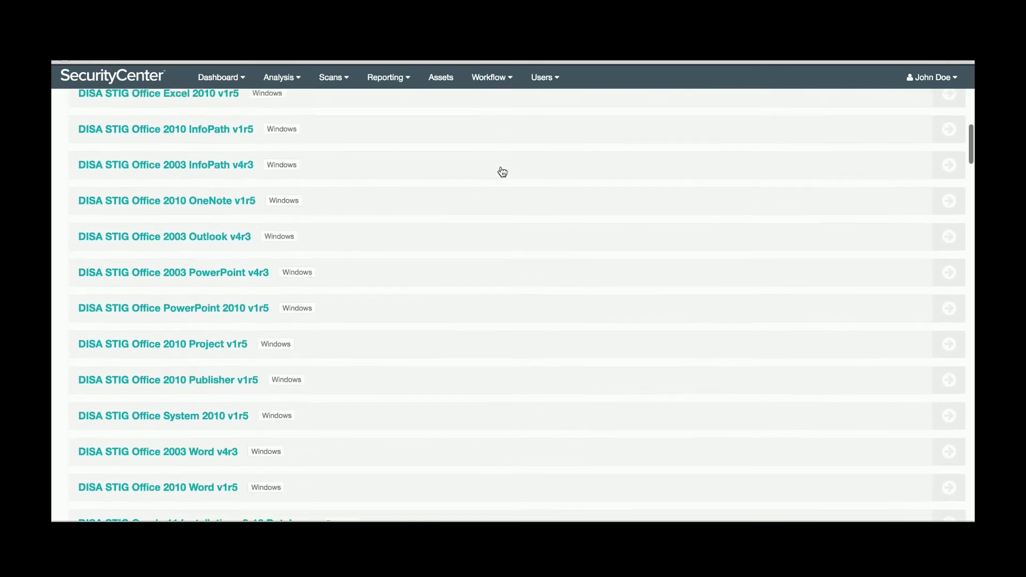
{"action": "scroll", "coordinate": [502, 172], "scroll_direction": "up", "scroll_amount": 20}
{"action": "double_click", "coordinate": [854, 107]}
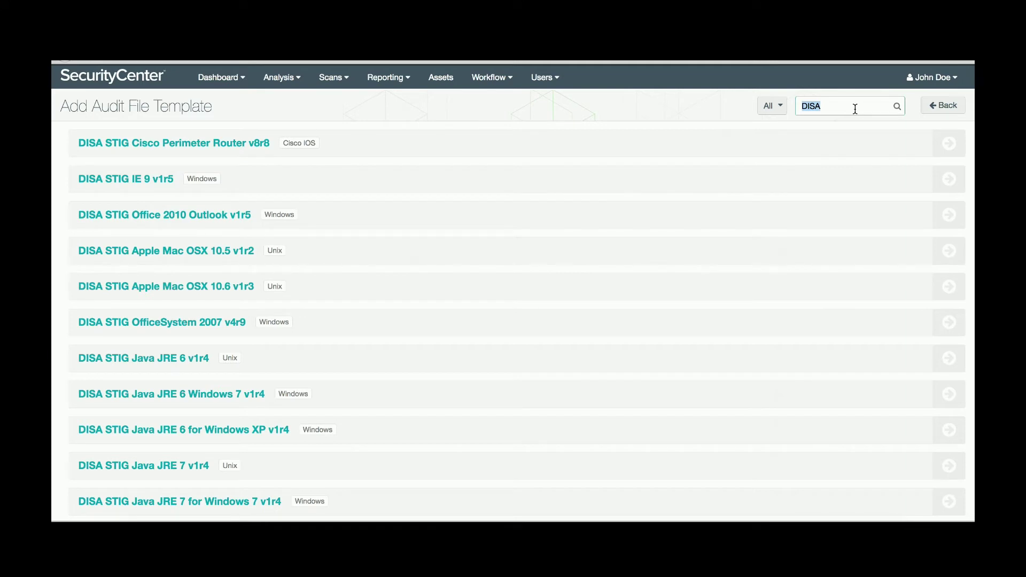
- Search the templates for CIS and look over the results
{"action": "type", "text": "CIS"}
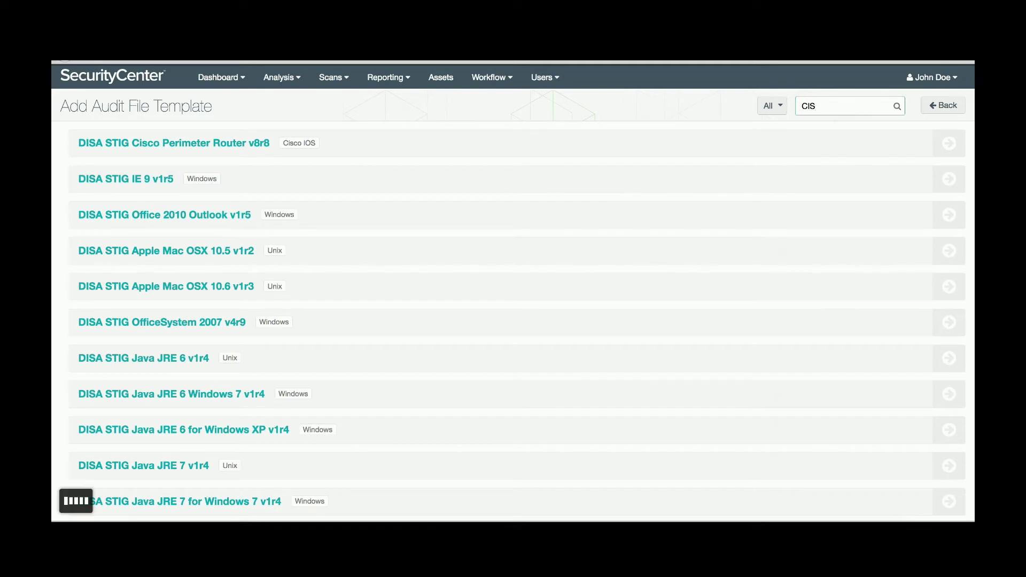
{"action": "scroll", "coordinate": [340, 229], "scroll_direction": "down", "scroll_amount": 3}
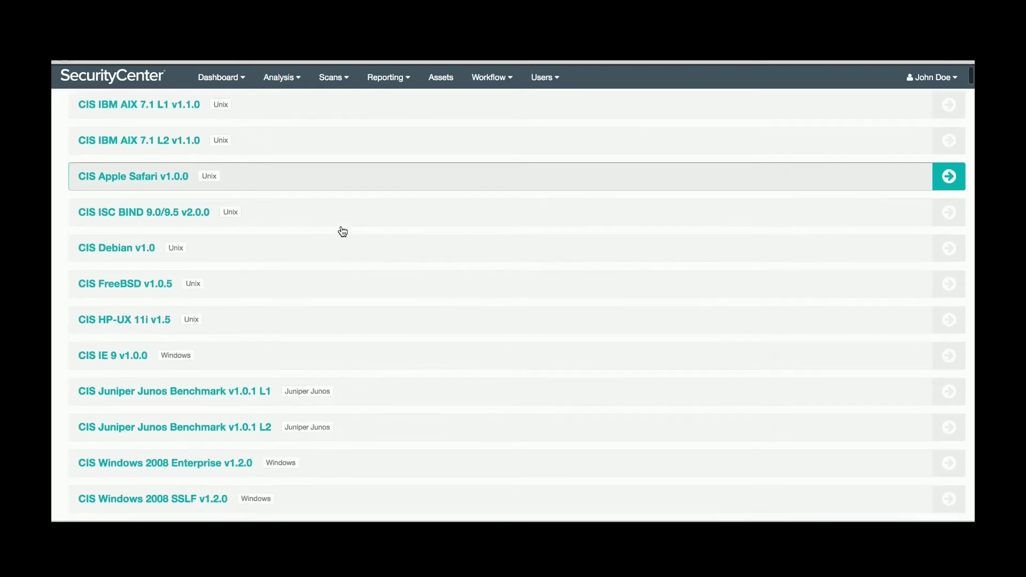
{"action": "scroll", "coordinate": [343, 231], "scroll_direction": "up", "scroll_amount": 2}
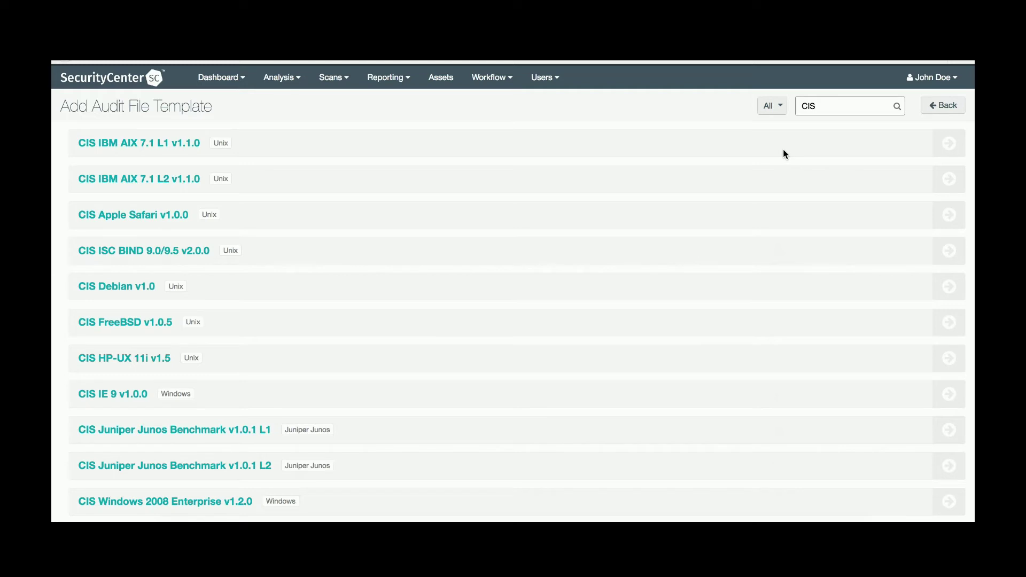
- Search for DISA again and pick the DISA Windows Server 2008 R2 MS STIG v1r23 template
{"action": "double_click", "coordinate": [867, 105]}
{"action": "type", "text": "DISA"}
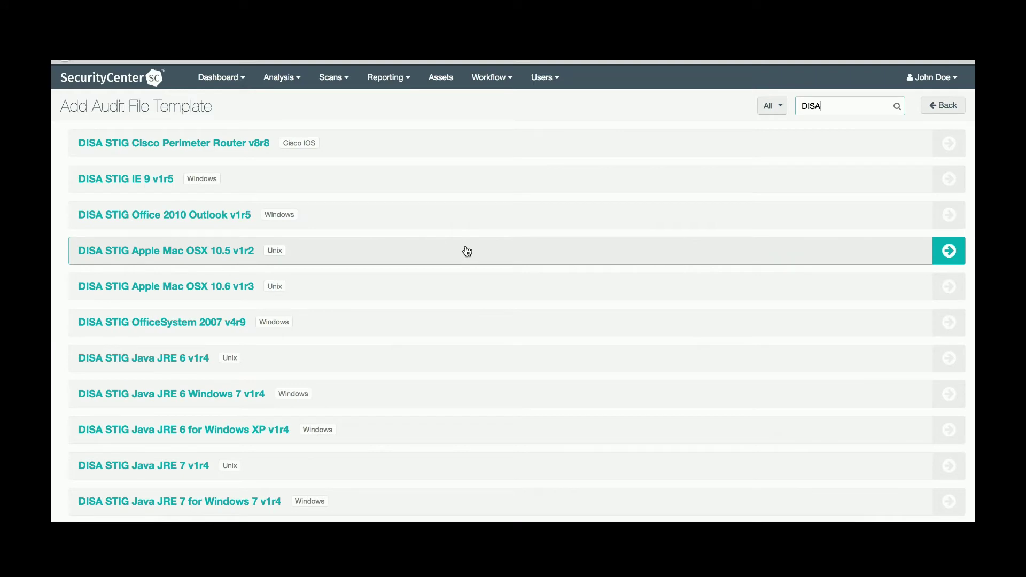
{"action": "scroll", "coordinate": [314, 179], "scroll_direction": "down", "scroll_amount": 10}
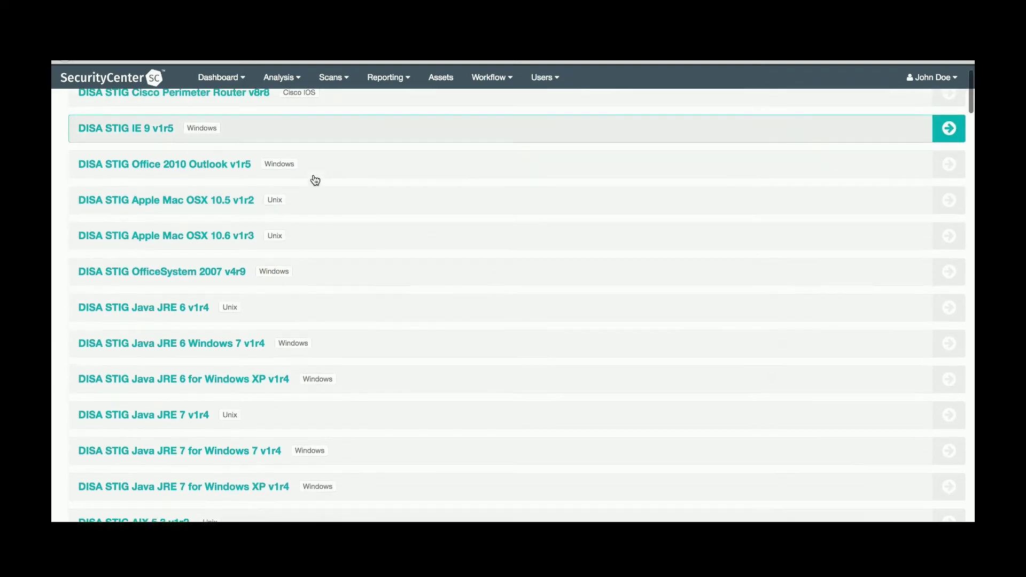
{"action": "scroll", "coordinate": [313, 176], "scroll_direction": "down", "scroll_amount": 3}
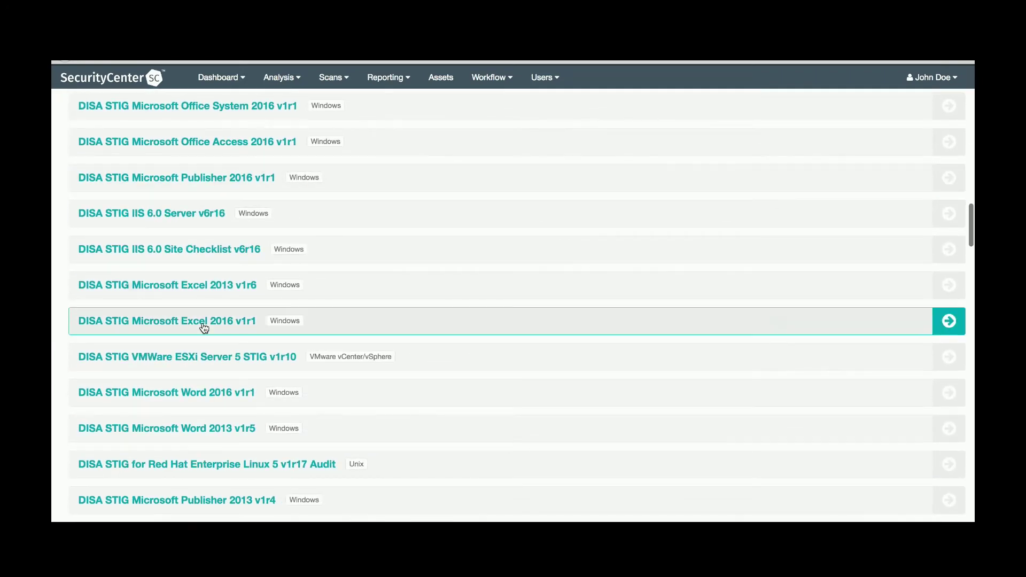
{"action": "scroll", "coordinate": [202, 324], "scroll_direction": "down", "scroll_amount": 15}
{"action": "scroll", "coordinate": [203, 322], "scroll_direction": "down", "scroll_amount": 5}
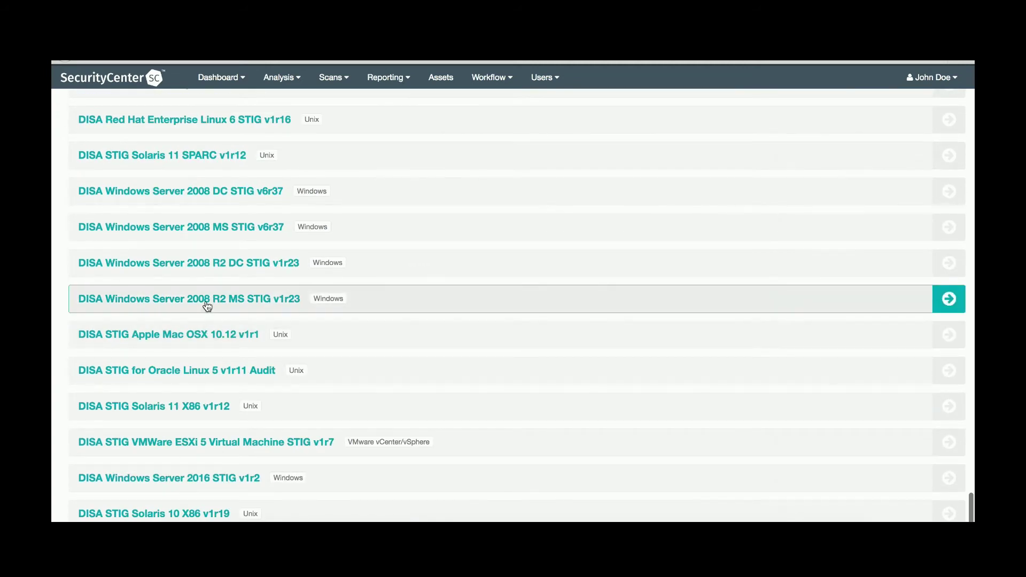
{"action": "left_click", "coordinate": [207, 305]}
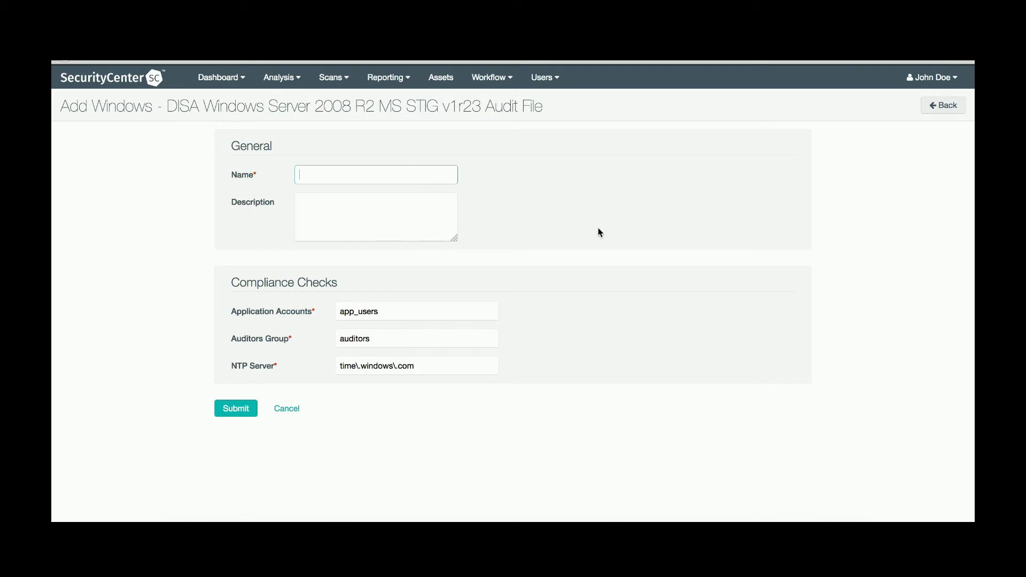
- Name the audit file 'DISA STIG SERVER 2008 R2 STIG v1r23', submit it, and return to the dashboard
{"action": "type", "text": "DISA STIG SERVER 2008 R2"}
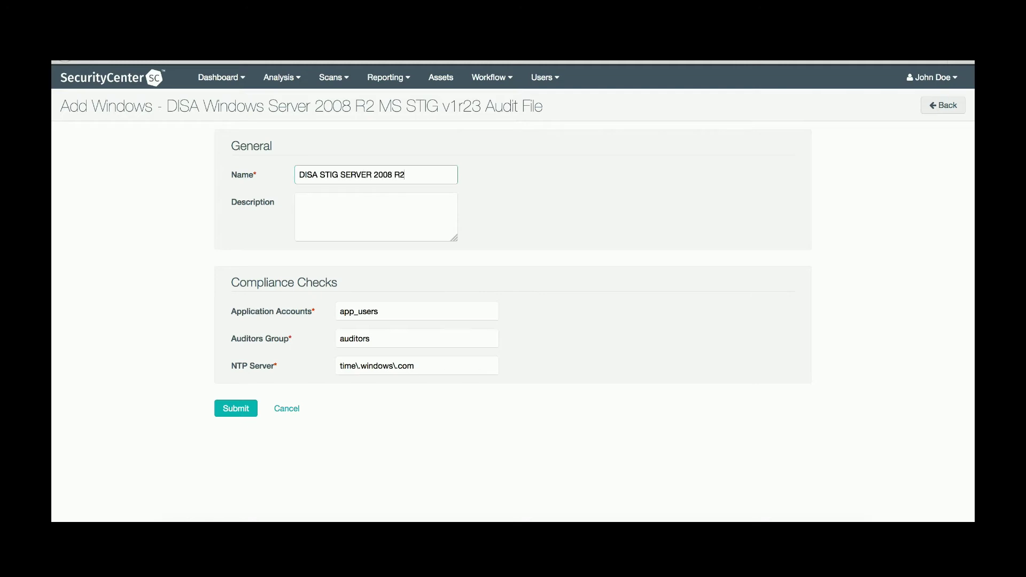
{"action": "type", "text": " STIG v1r23"}
{"action": "left_click", "coordinate": [231, 410]}
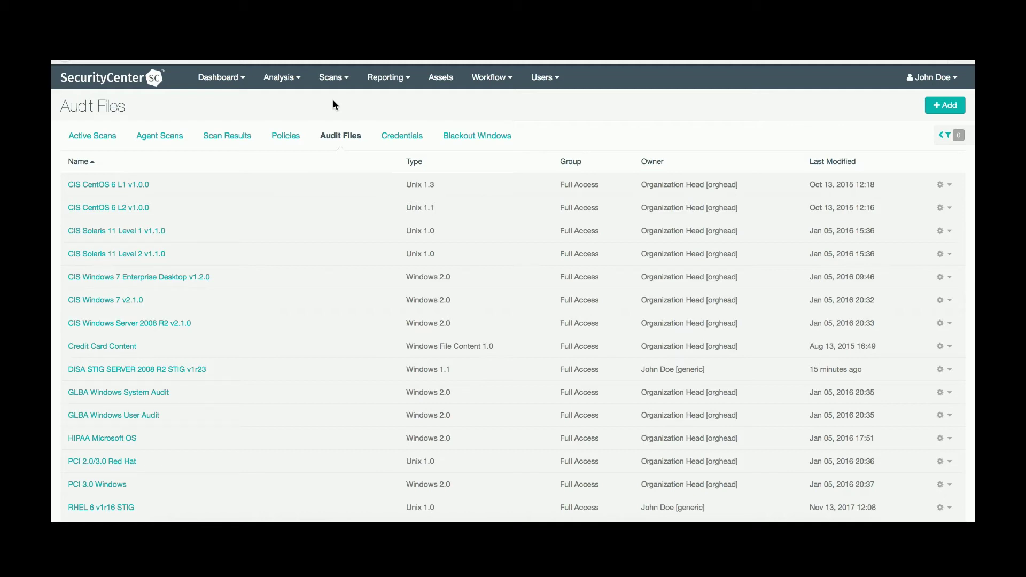
{"action": "left_click", "coordinate": [123, 81]}
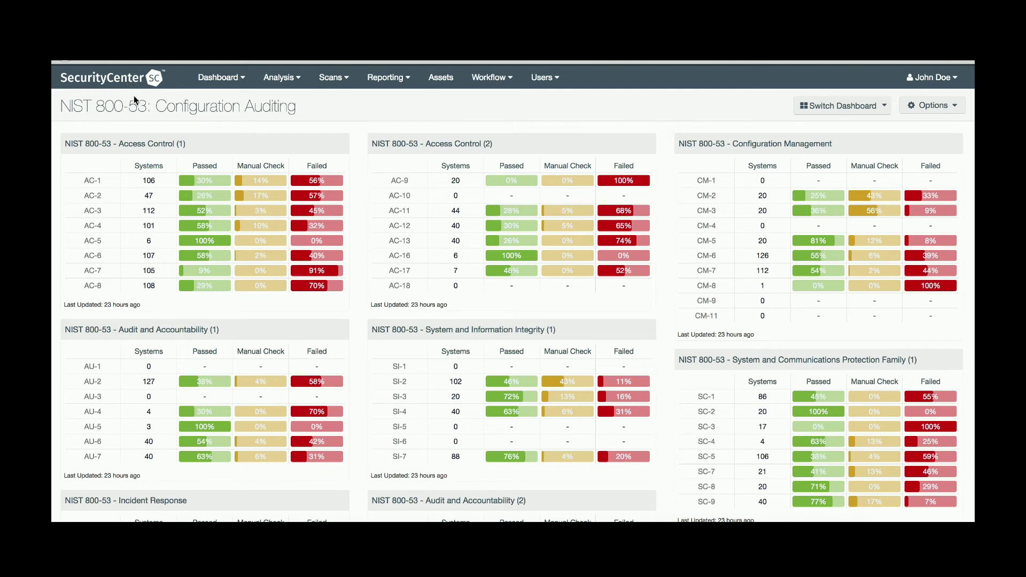
- Drill into the AC-2 Failed bar in the dashboard's Access Control (1) chart
{"action": "mouse_move", "coordinate": [337, 200]}
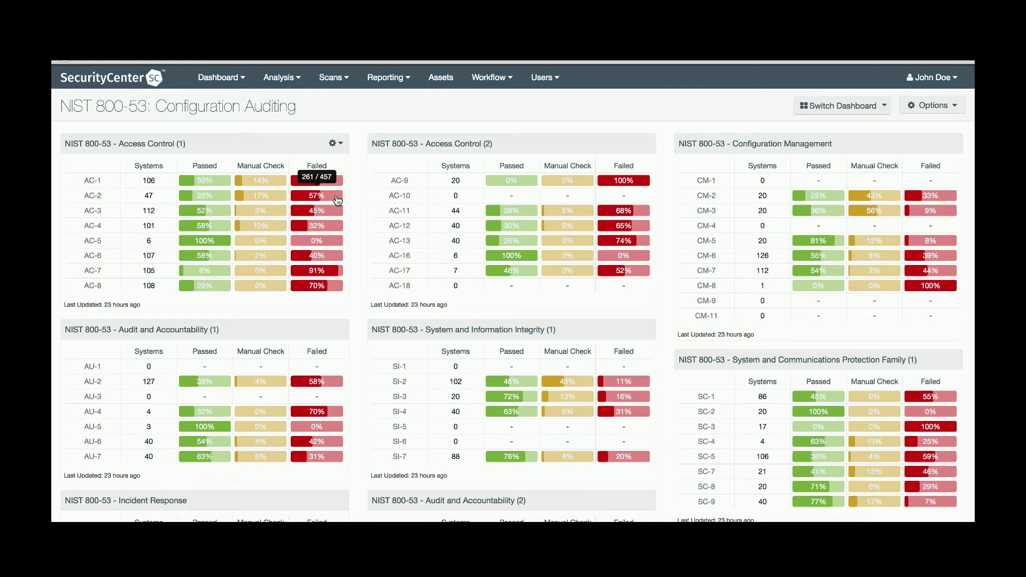
{"action": "left_click", "coordinate": [337, 199]}
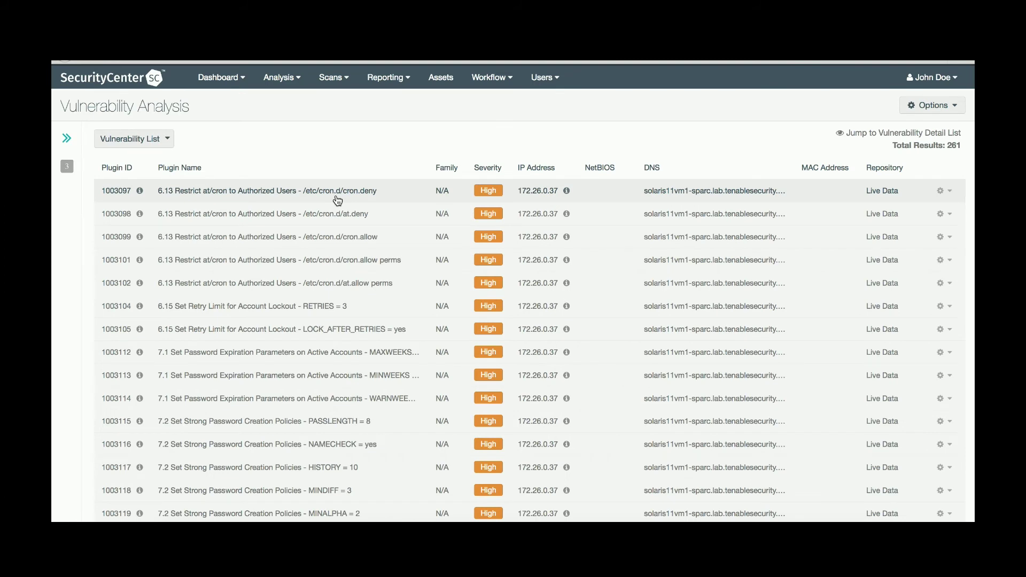
{"action": "left_click", "coordinate": [161, 139]}
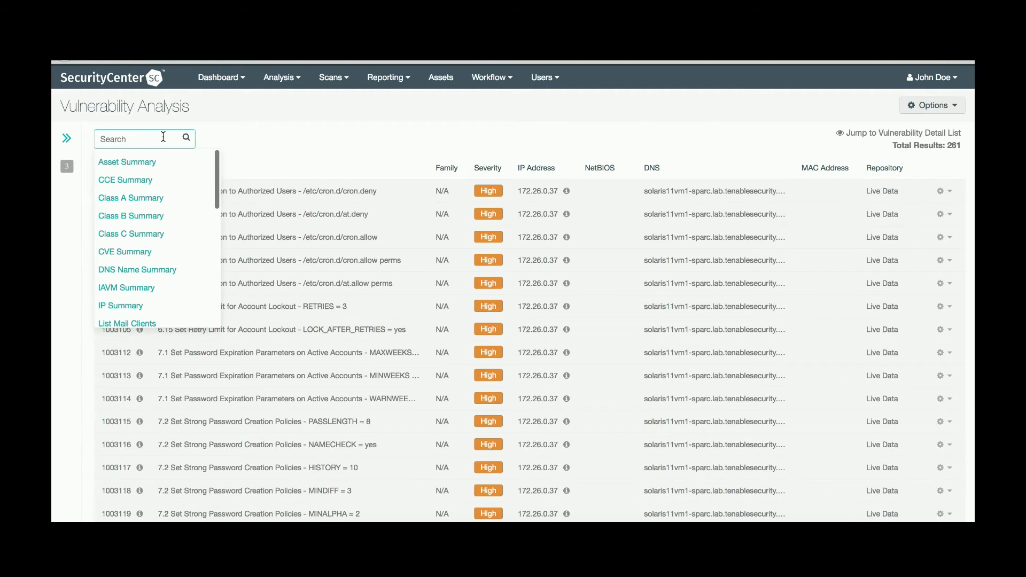
- Switch to the IP Summary view, list 172.26.48.100's failed checks, and open check 1003104
{"action": "type", "text": "ip summ"}
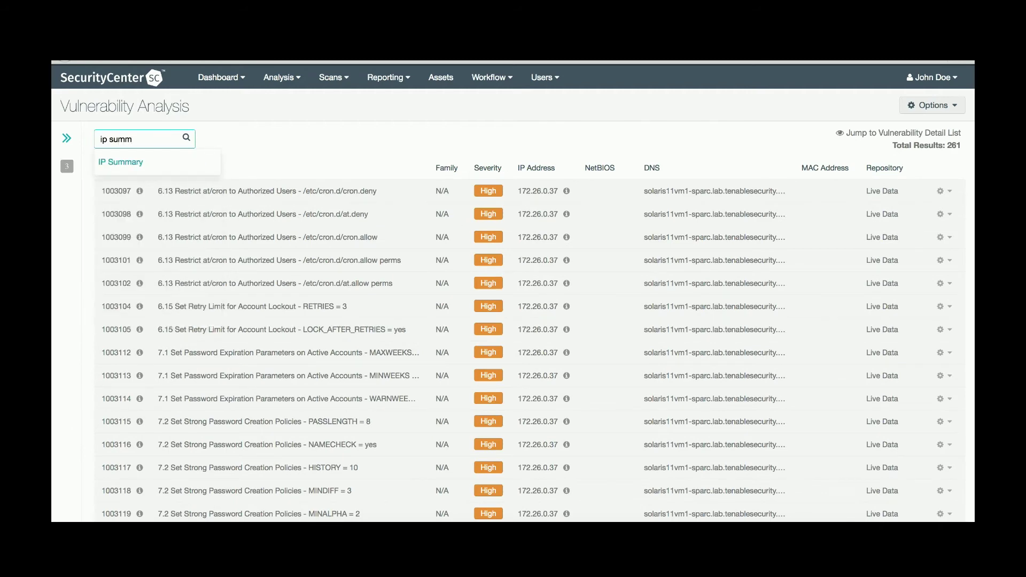
{"action": "key", "text": "Return"}
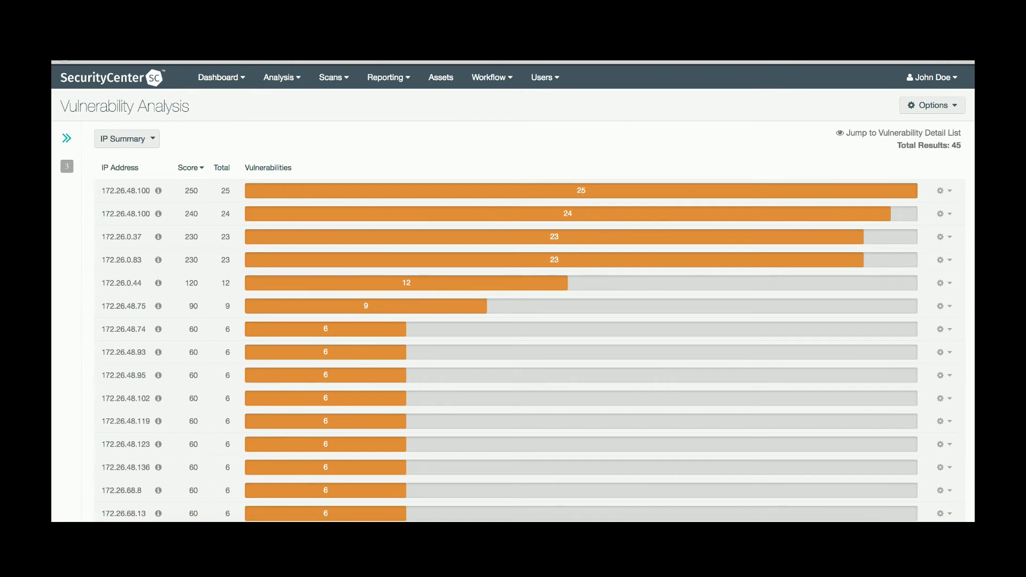
{"action": "left_click", "coordinate": [402, 200]}
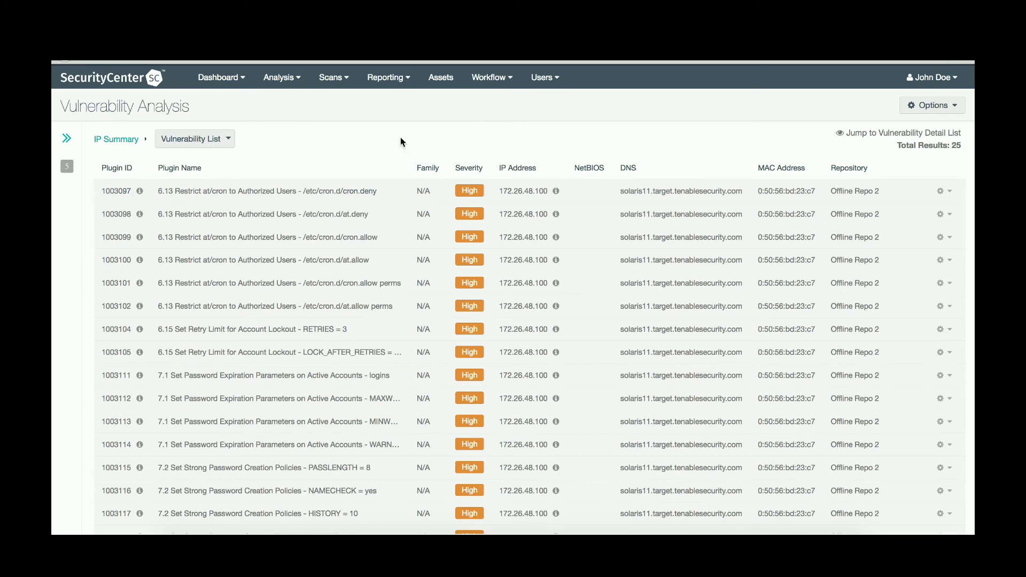
{"action": "left_click", "coordinate": [343, 331]}
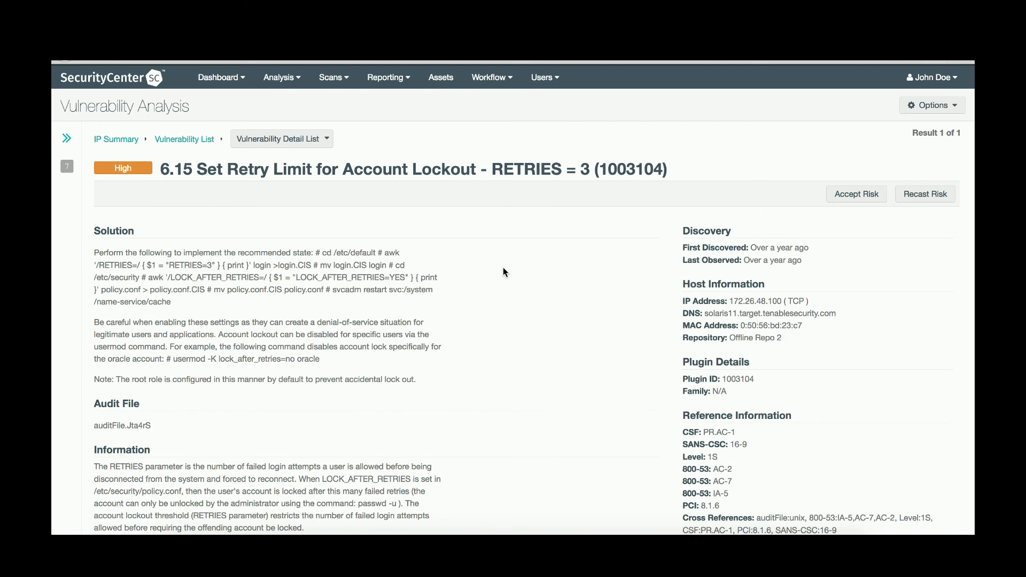
- Read through check 1003104's solution, rationale and AC-2, AC-7, IA-5 references
{"action": "scroll", "coordinate": [503, 270], "scroll_direction": "down", "scroll_amount": 3}
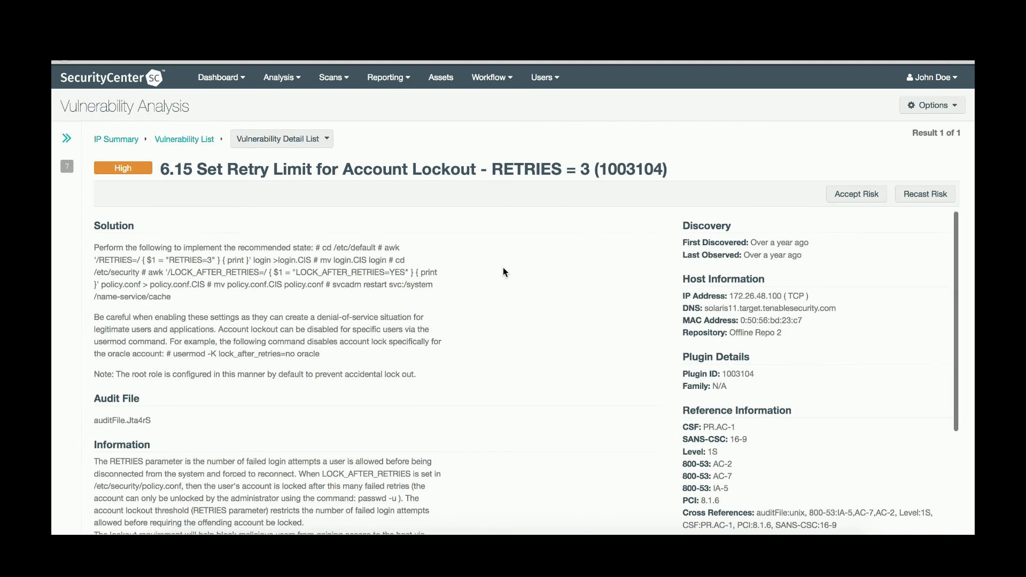
{"action": "scroll", "coordinate": [503, 272], "scroll_direction": "down", "scroll_amount": 1}
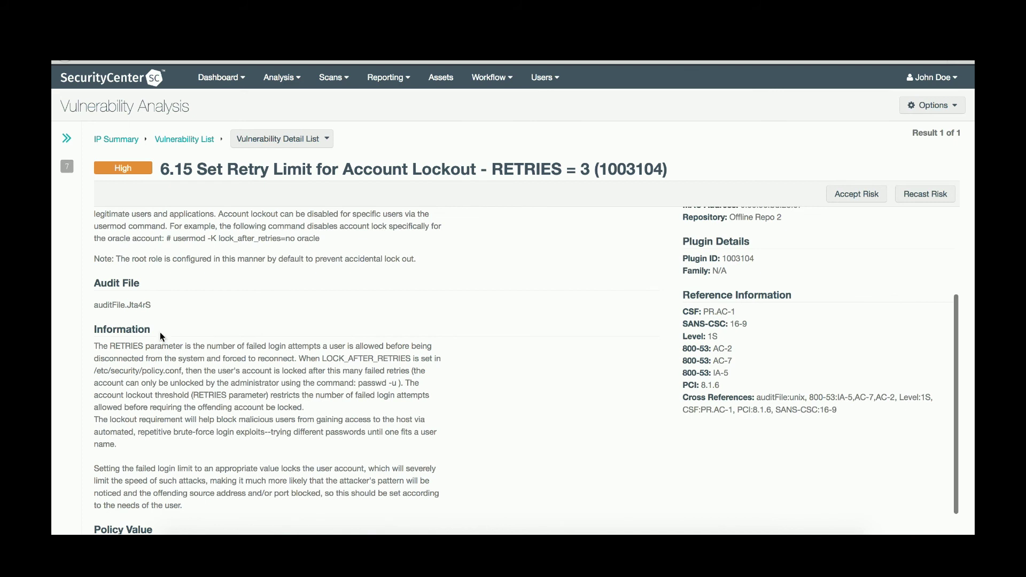
{"action": "scroll", "coordinate": [162, 387], "scroll_direction": "up", "scroll_amount": 3}
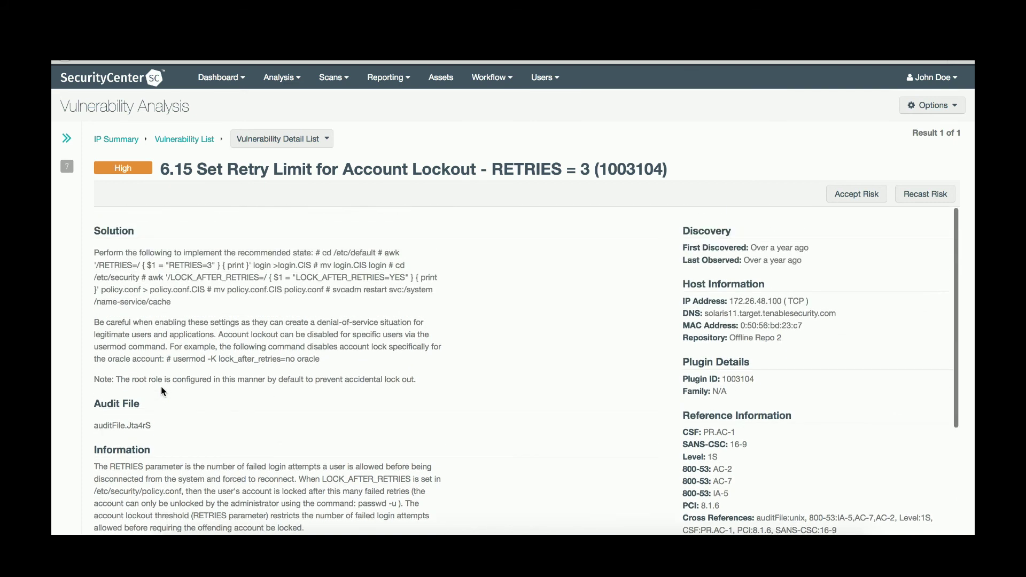